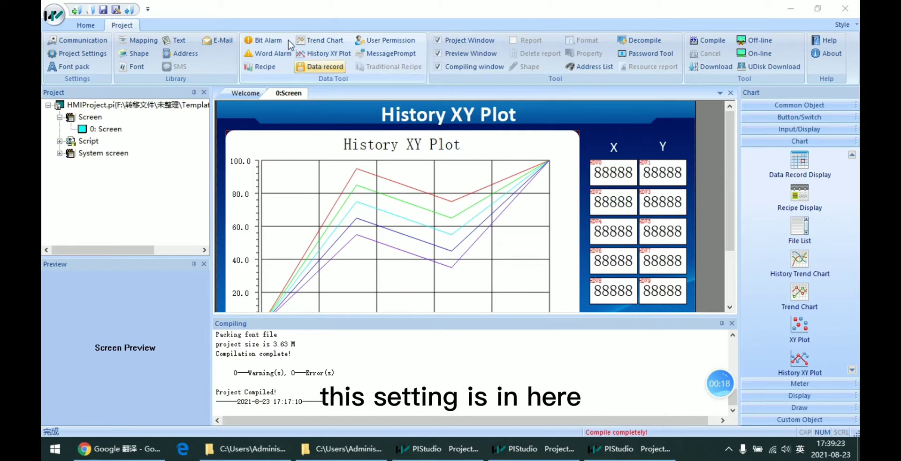
- Open the History XY Plot records list and start adding a new record
click(328, 53)
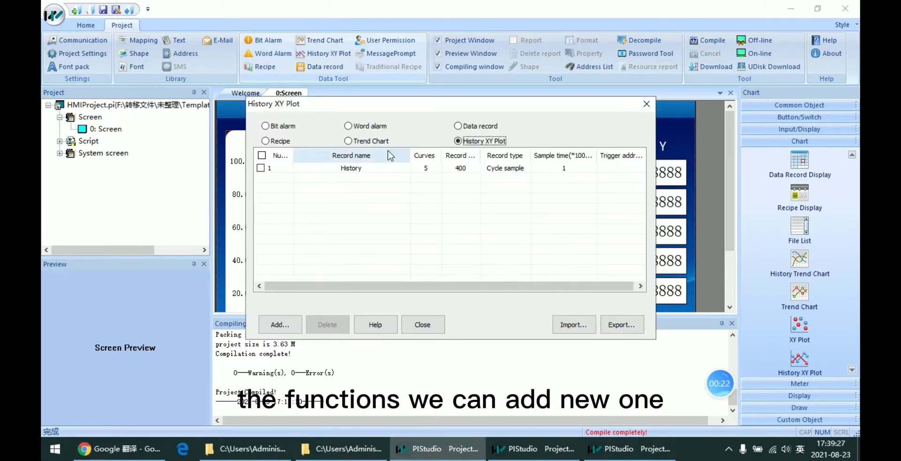
click(272, 325)
click(710, 57)
click(389, 169)
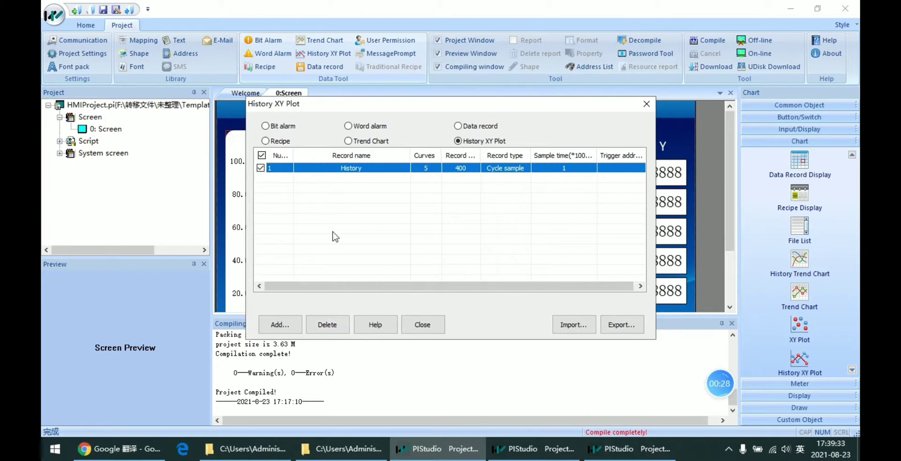
click(291, 328)
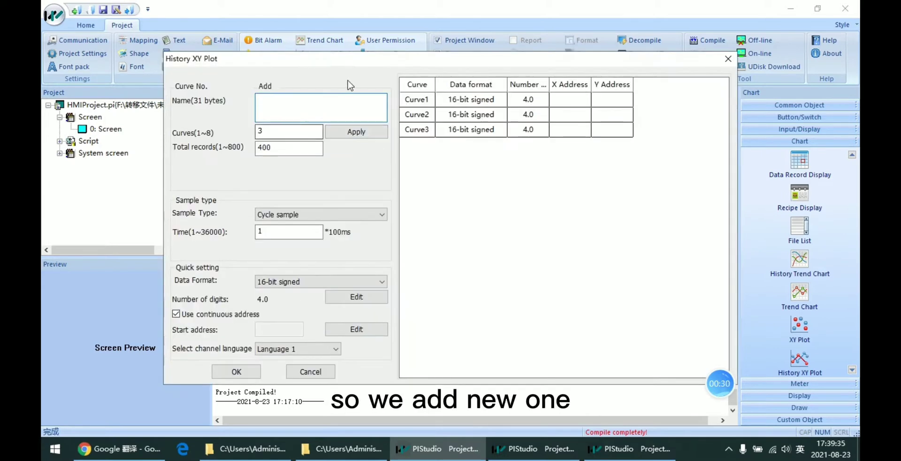
- Name the record 'curve', set its curve count to 1, and keep 400 total records
click(327, 99)
text(curve)
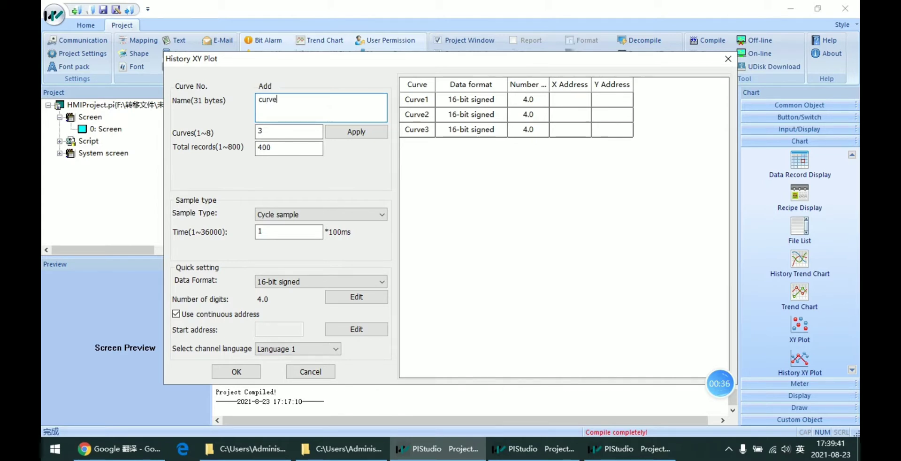
double_click(263, 132)
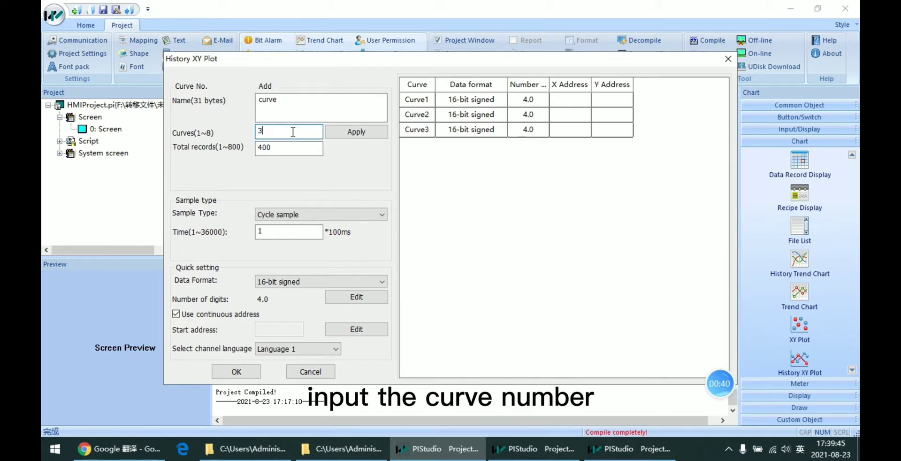
drag(268, 132, 252, 130)
text(3)
key(BackSpace)
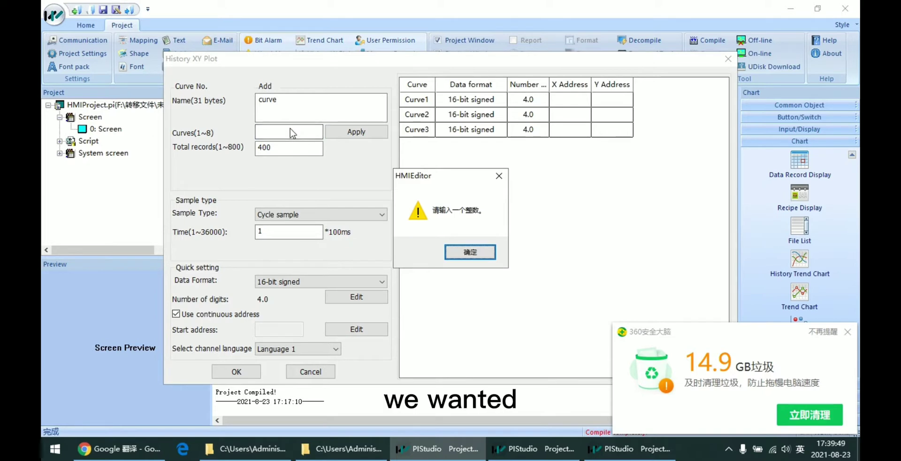
click(459, 245)
drag(281, 132, 241, 136)
text(1)
click(355, 132)
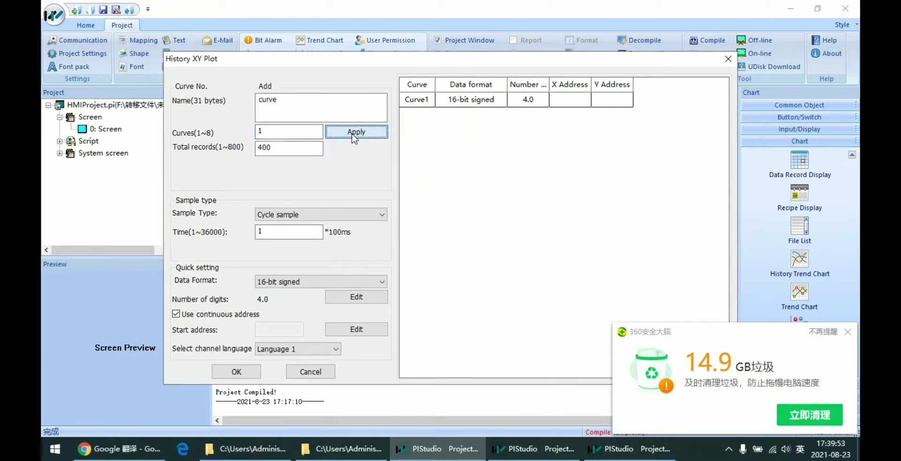
click(303, 147)
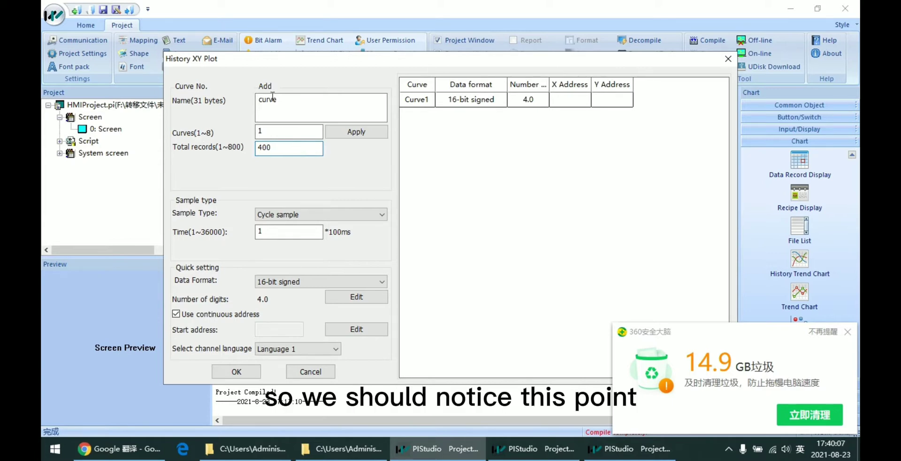
drag(305, 62, 313, 54)
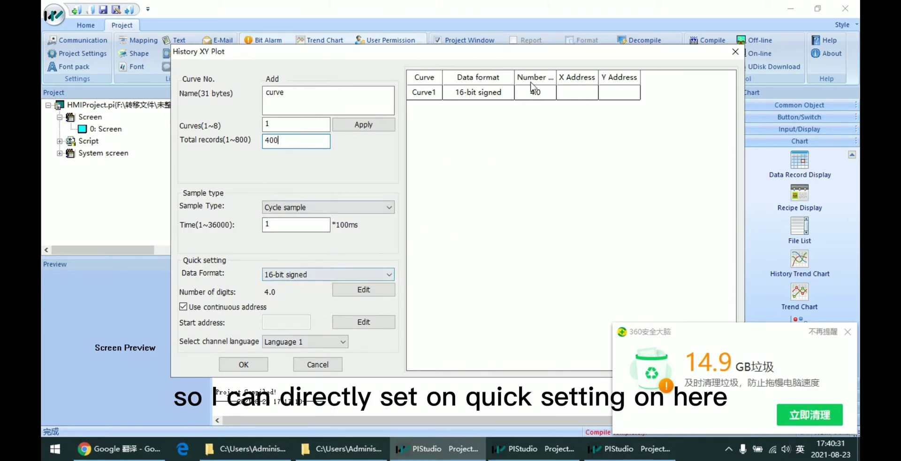
- Set the record's start address to HMI Local Address HDW0 and save the curve record
double_click(569, 90)
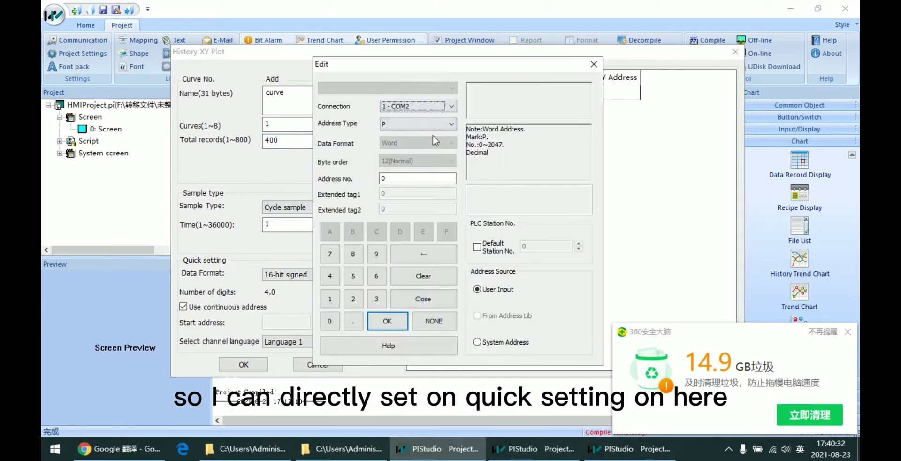
click(596, 66)
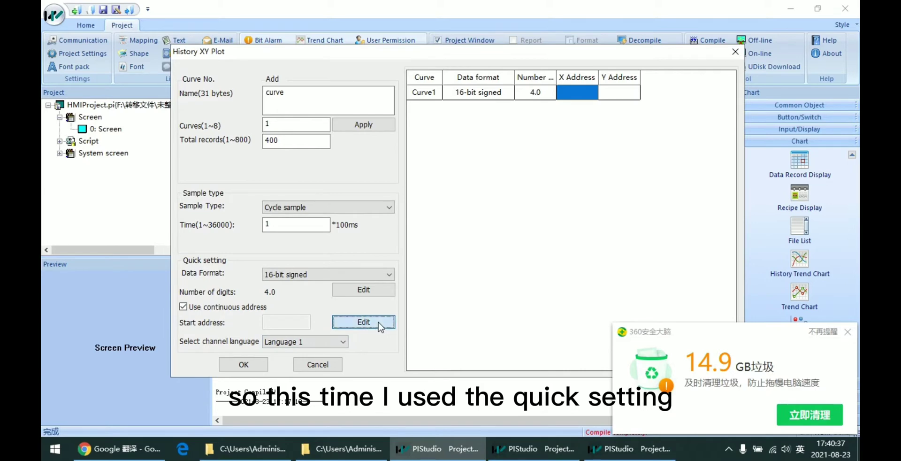
click(381, 327)
click(403, 106)
click(401, 118)
click(421, 123)
click(399, 129)
click(401, 178)
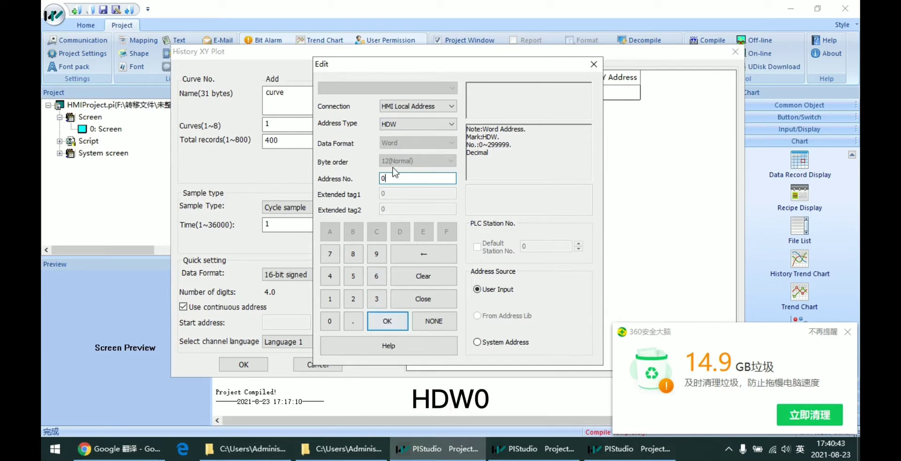
click(388, 320)
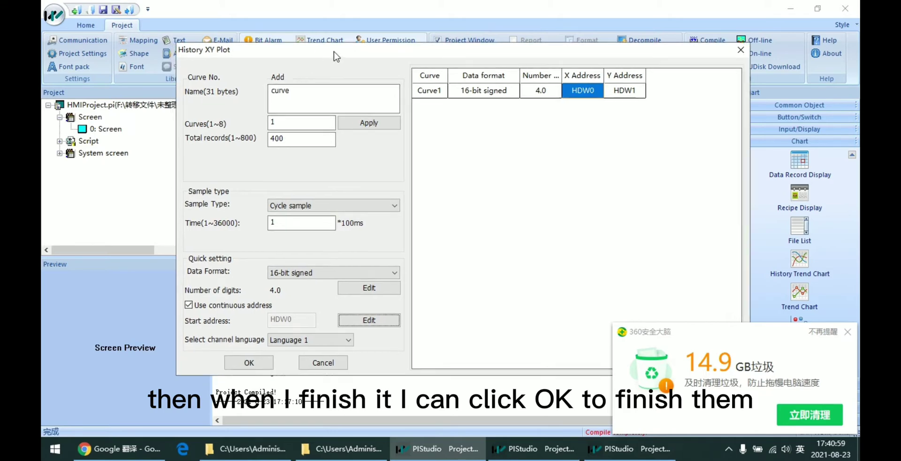
click(236, 363)
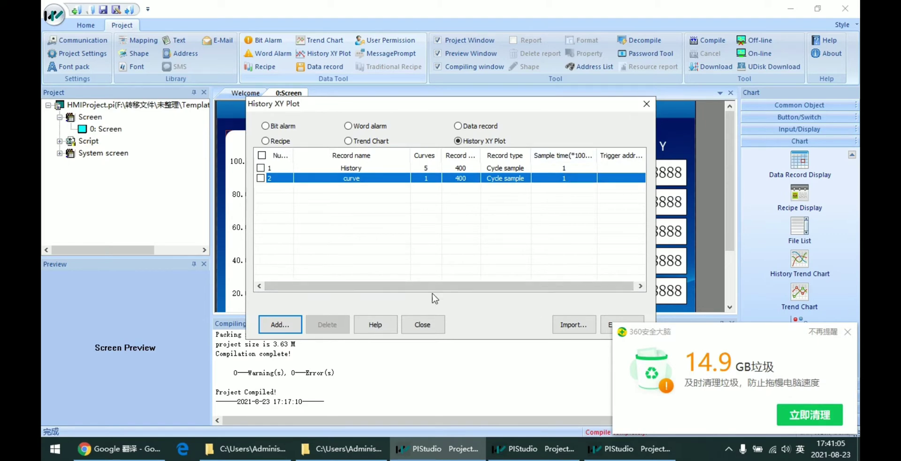
drag(634, 104, 628, 92)
- Close the record list, draw a History XY Plot chart near the screen's top-left, and open its settings
click(642, 91)
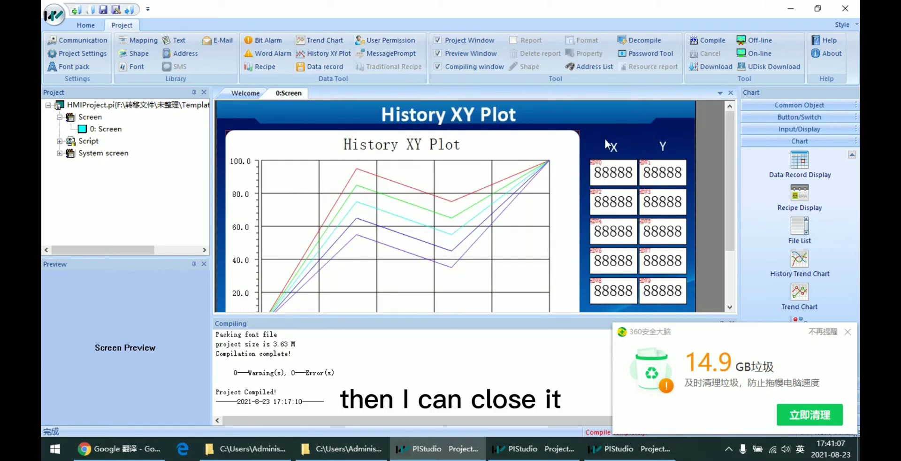
scroll(605, 139, down, 3)
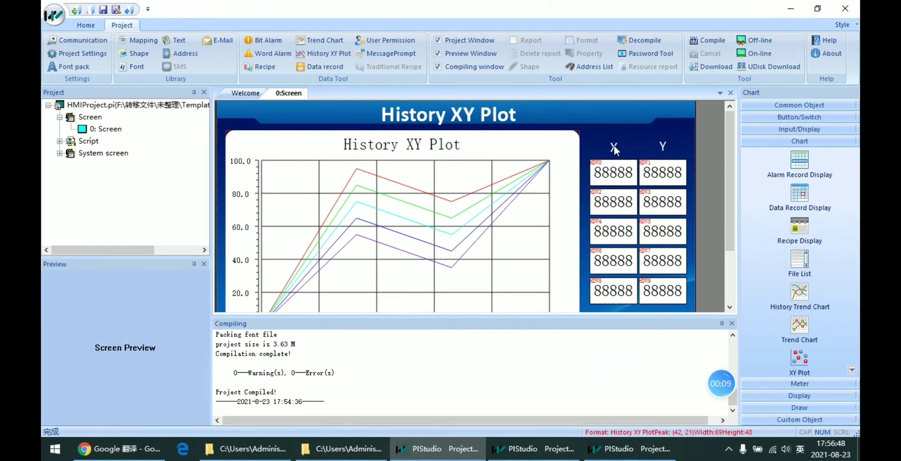
click(853, 369)
click(852, 369)
click(809, 340)
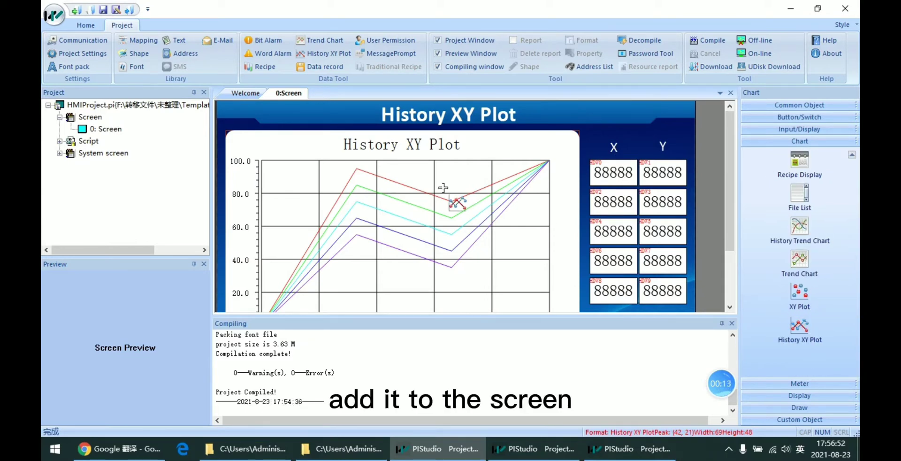
mouse_move(271, 113)
mouse_down()
mouse_move(311, 147)
mouse_move(282, 132)
mouse_up()
double_click(282, 132)
double_click(438, 132)
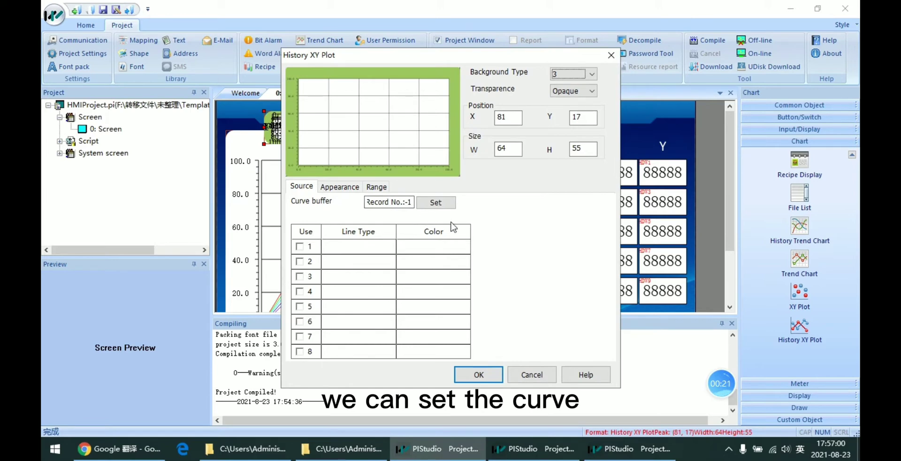
- Feed the chart from the #2 curve record and make its curve line red
click(437, 203)
click(395, 172)
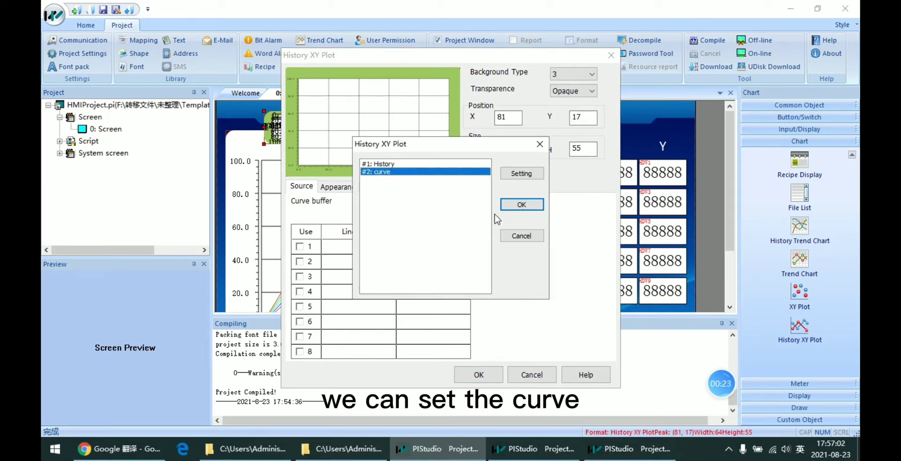
click(520, 204)
click(300, 246)
click(445, 256)
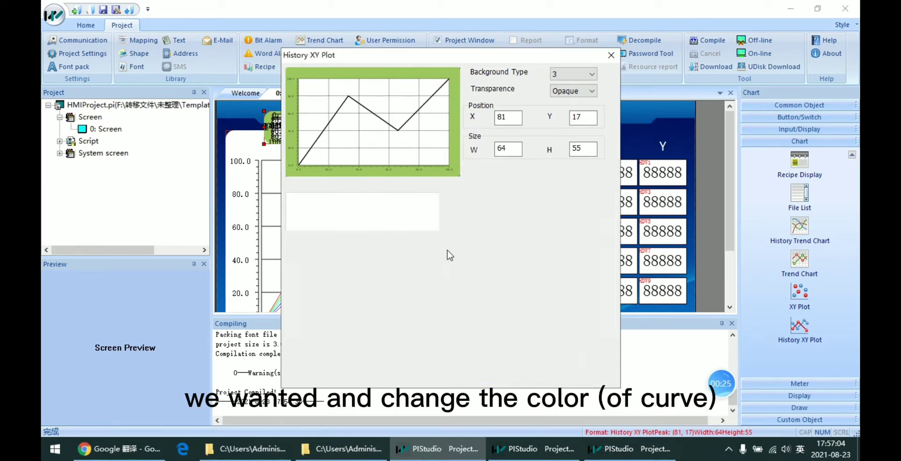
click(422, 321)
click(440, 246)
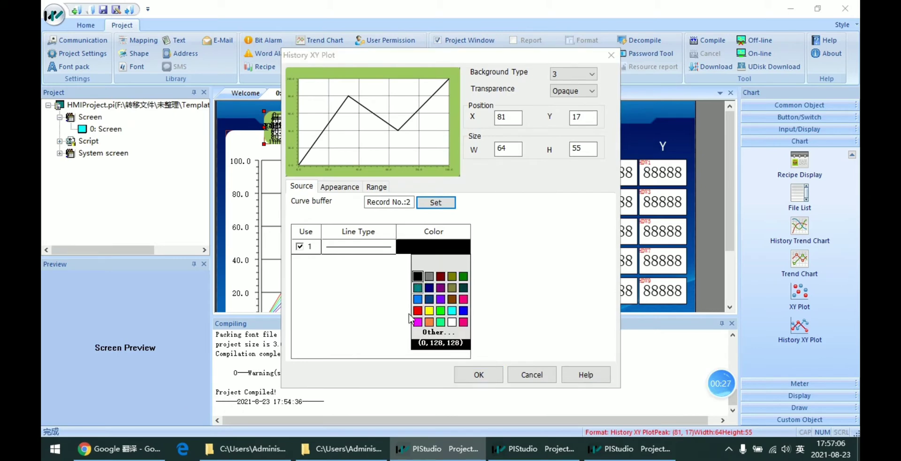
click(431, 336)
- Set Background Color2 to white and the X maximum limit to 100, then apply
click(355, 188)
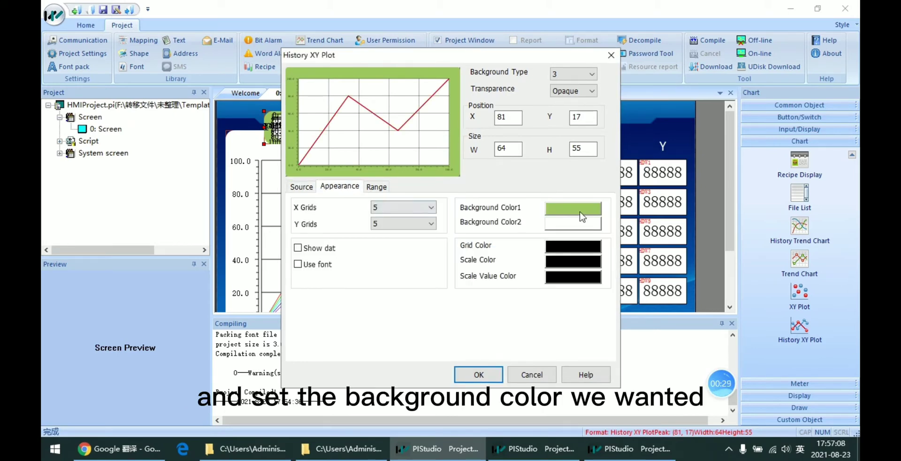
click(558, 224)
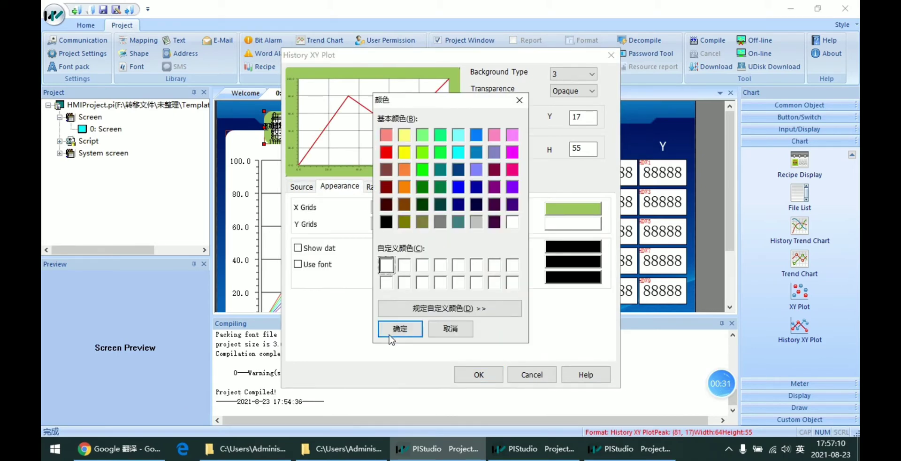
click(400, 329)
click(384, 186)
click(448, 293)
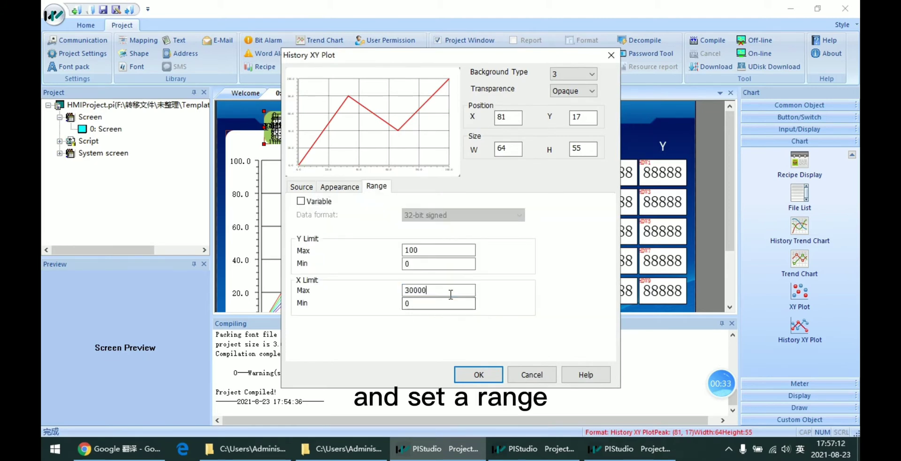
double_click(453, 293)
text(100)
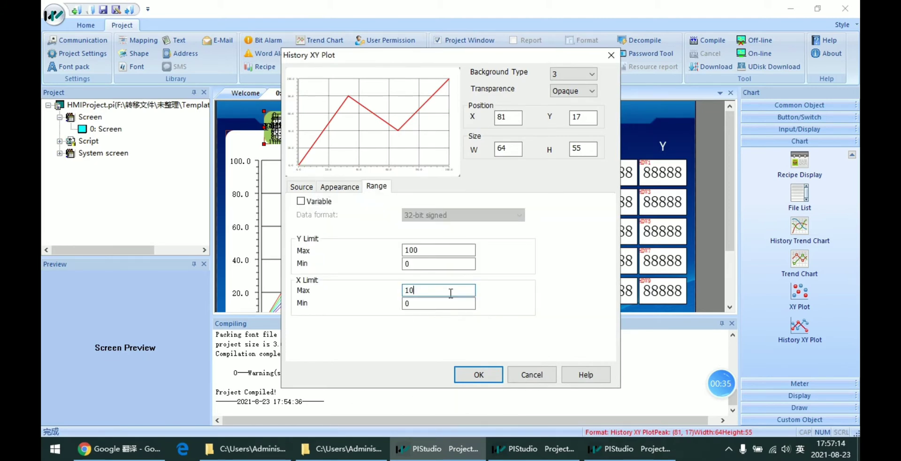
drag(428, 60, 410, 48)
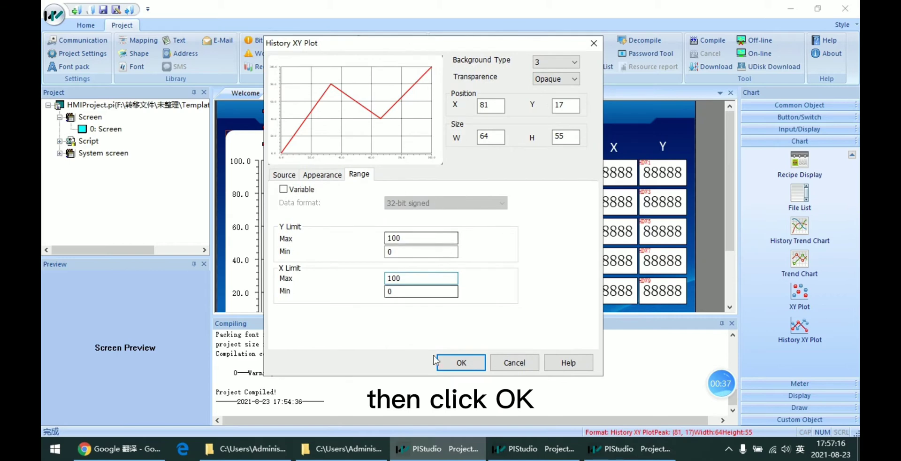
click(451, 362)
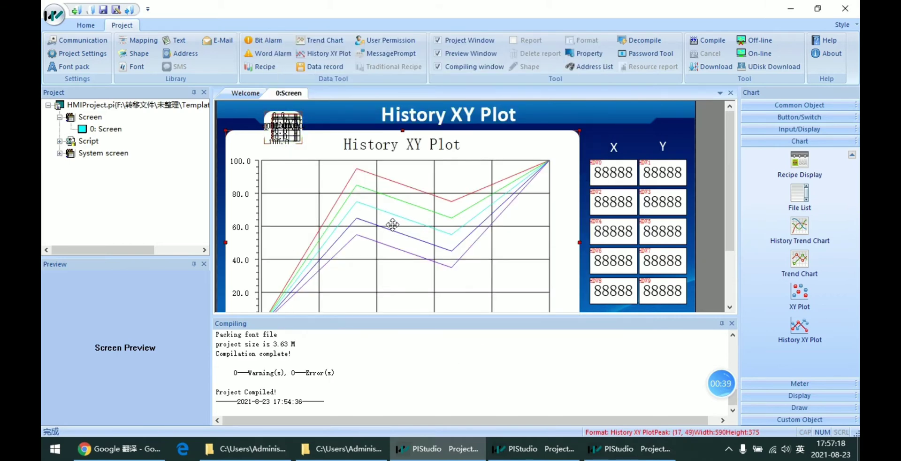
- Delete the old multicolour chart and enlarge the new chart to fill the white panel
key(Delete)
drag(282, 129, 534, 349)
drag(464, 248, 481, 246)
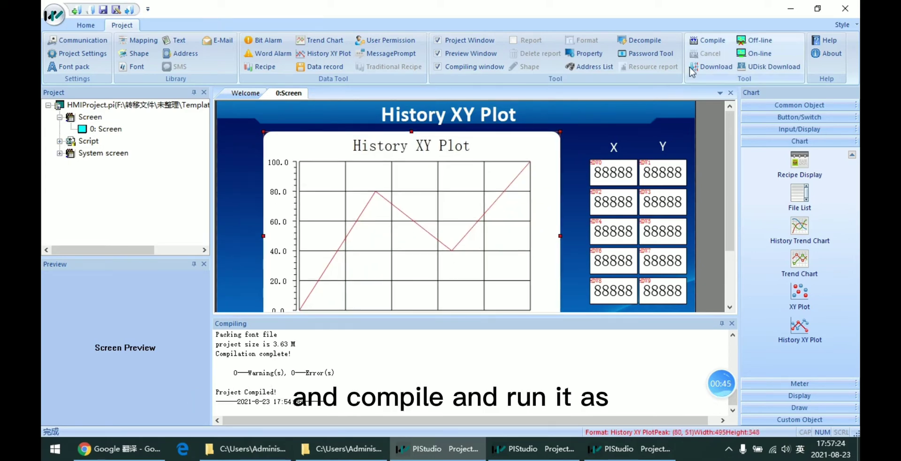
- Compile the project and check the output shows 0 warnings and 0 errors
click(707, 40)
scroll(524, 233, down, 1)
scroll(523, 233, down, 2)
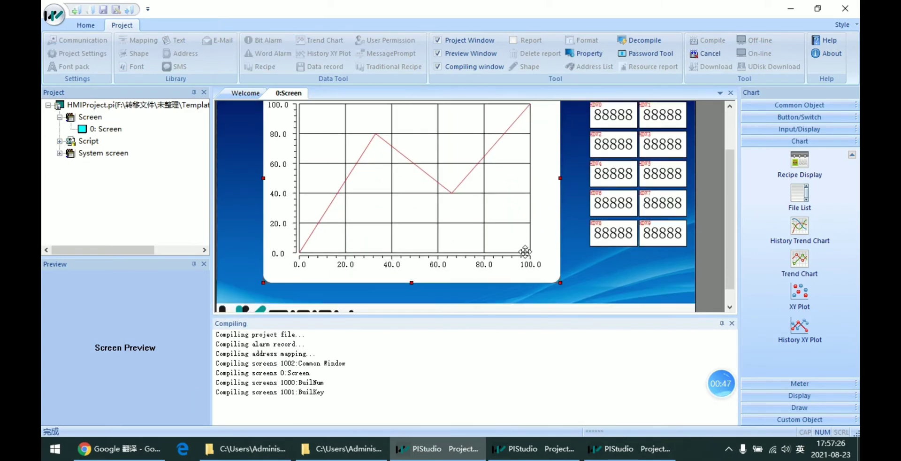
scroll(528, 266, up, 3)
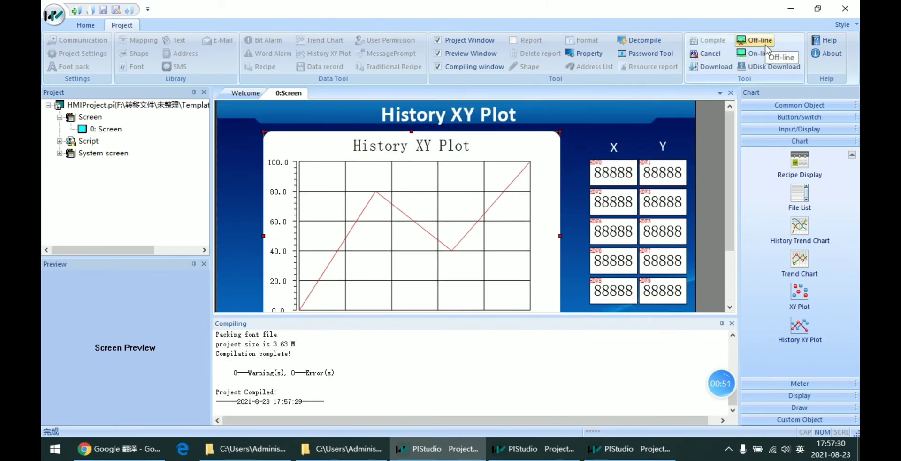
- Run the offline simulation and enter 60 for the first X and 90 for the first Y
click(768, 41)
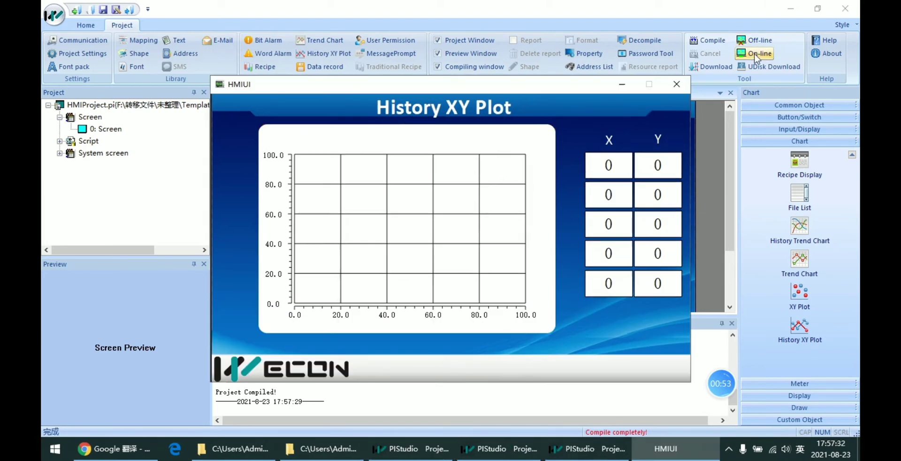
drag(446, 88, 465, 86)
click(625, 160)
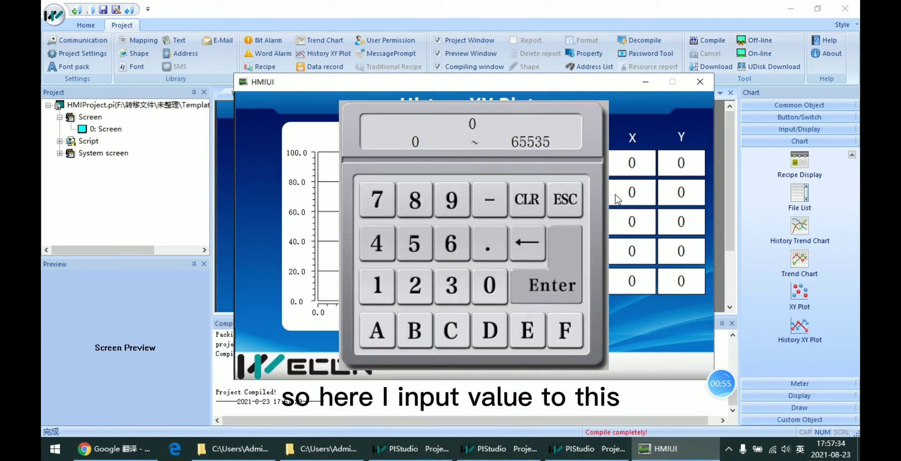
click(451, 243)
click(489, 285)
click(577, 257)
click(676, 171)
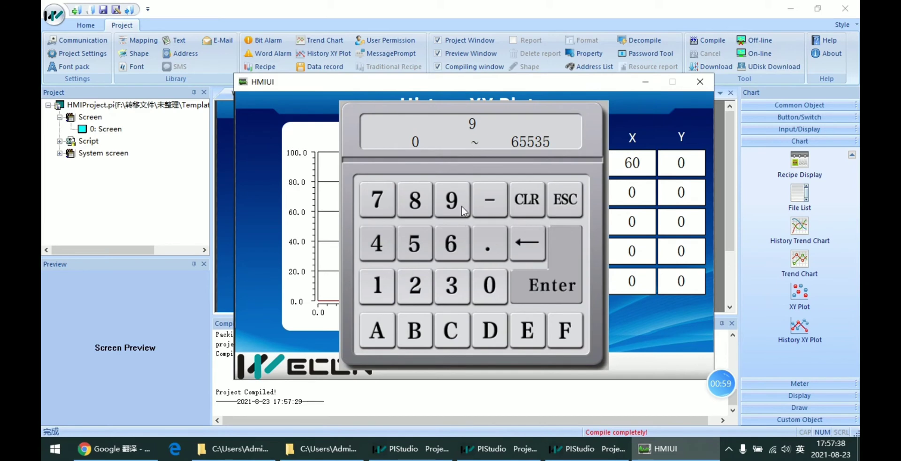
click(496, 300)
click(528, 286)
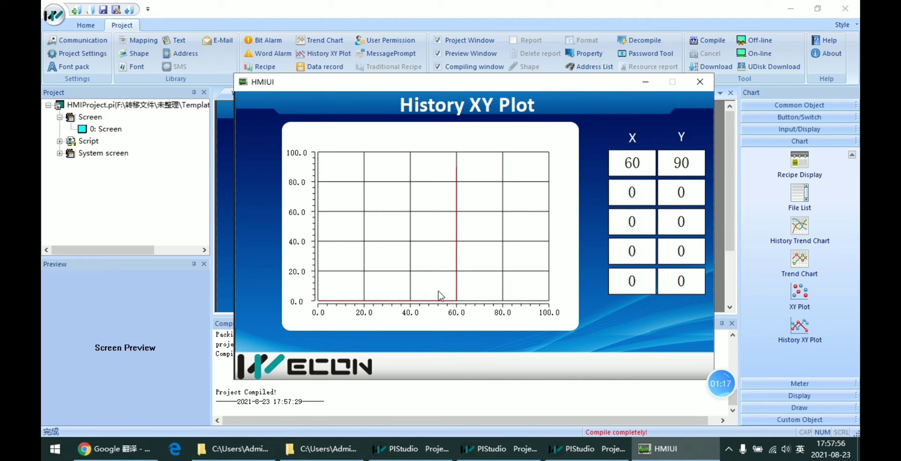
- Change the first X value to 50 in the simulator
click(633, 171)
click(416, 251)
click(490, 286)
click(547, 285)
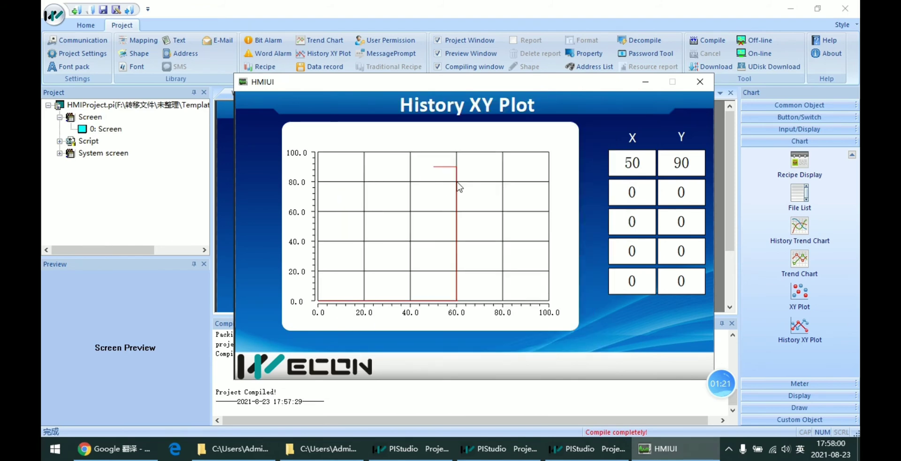